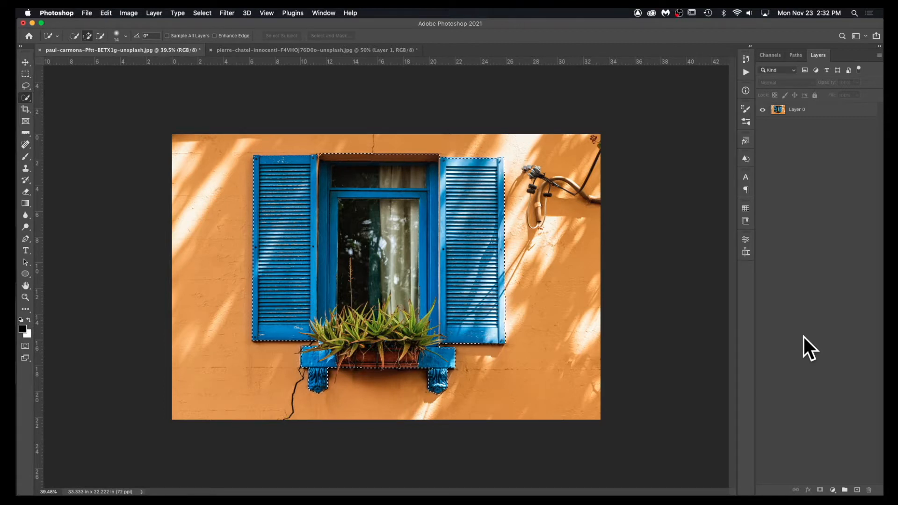
Make Layer 0, the wall photo, the active layer while keeping the window selection
left_click(840, 123)
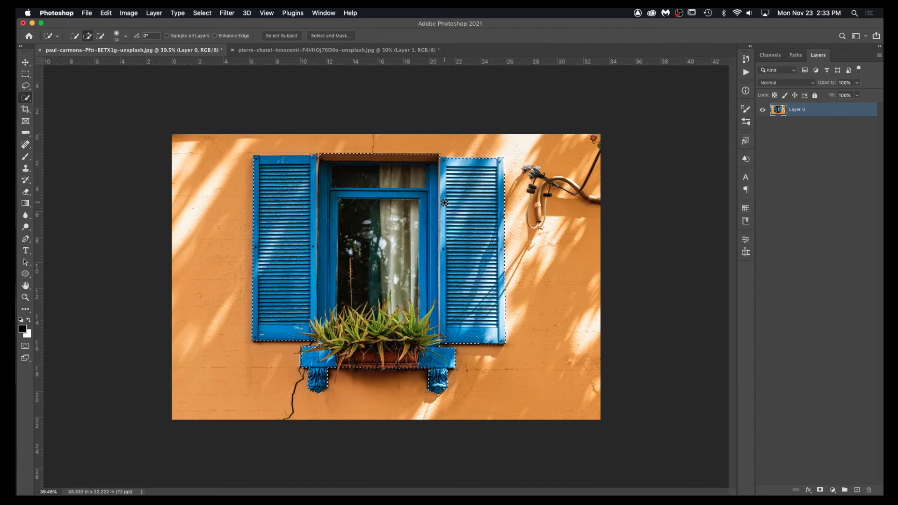
Copy the selected window and shutters to a new layer via Cmd+J and check the cutout by toggling Layer 0's visibility
key("ctrl+j")
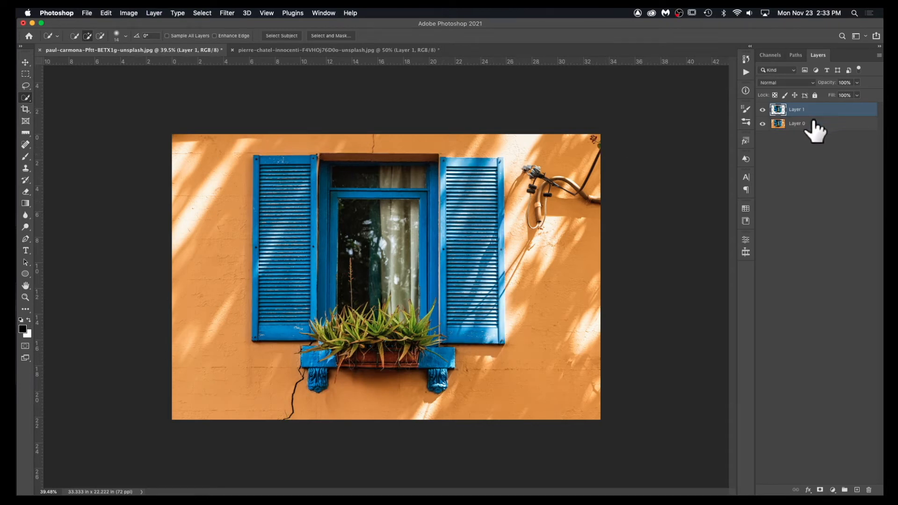
left_click(763, 123)
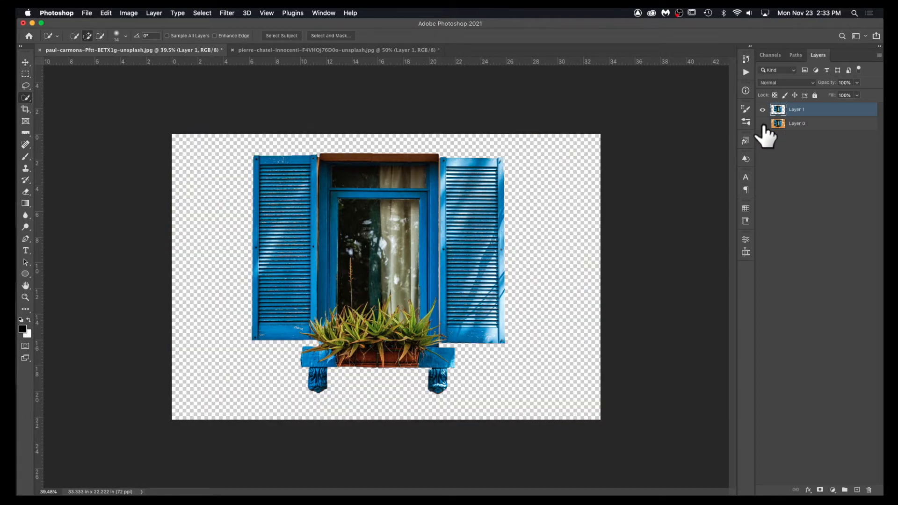
left_click(763, 123)
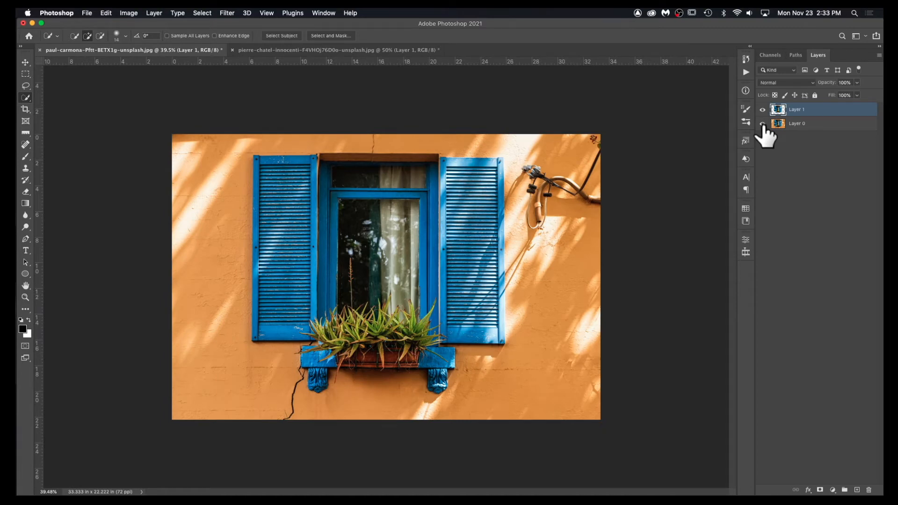
left_click(763, 123)
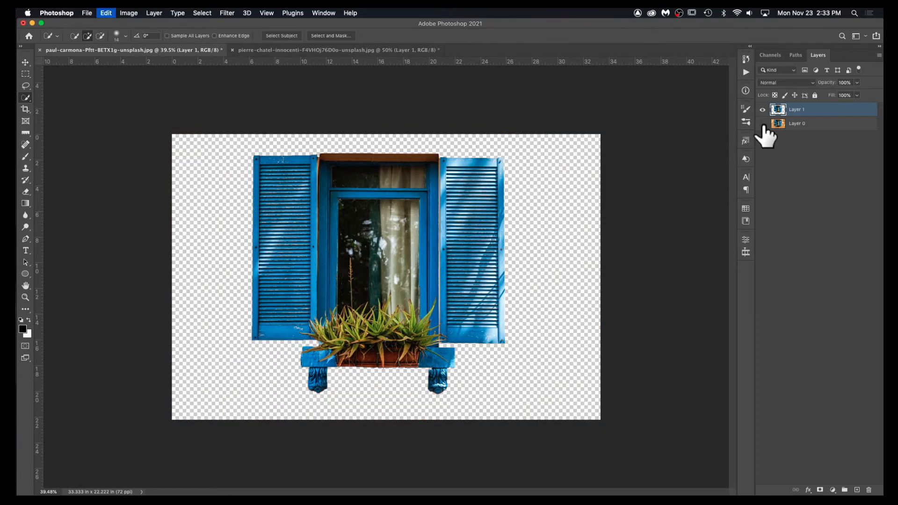
left_click(763, 124)
Undo the Layer via Copy, then copy the window and shutters selection with Edit > Copy
key("ctrl+e")
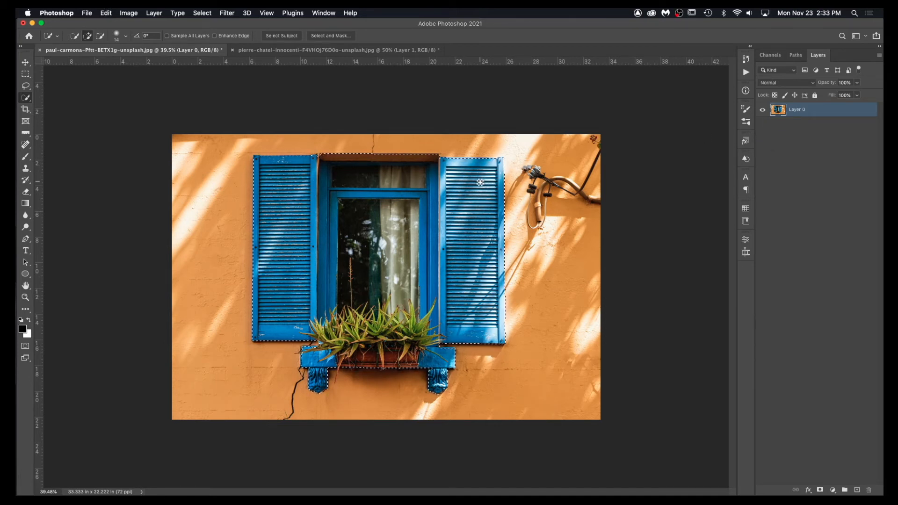
left_click(108, 12)
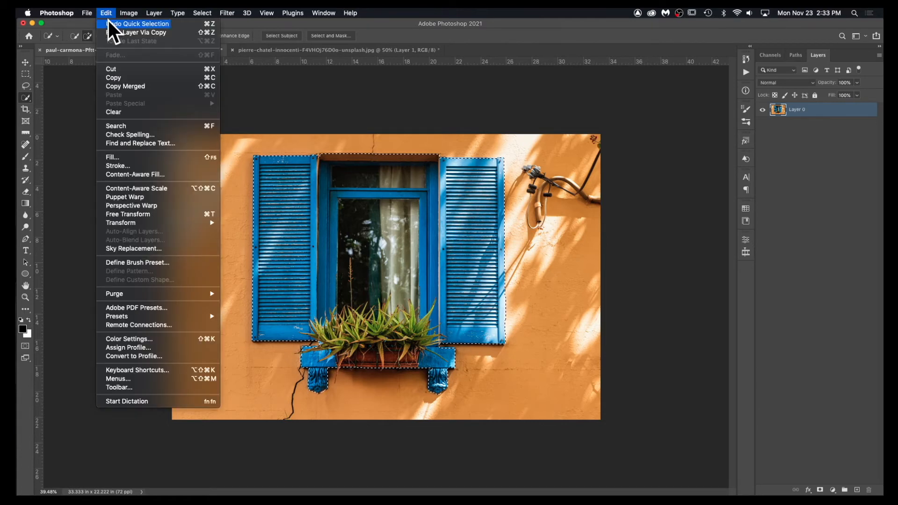
left_click(121, 77)
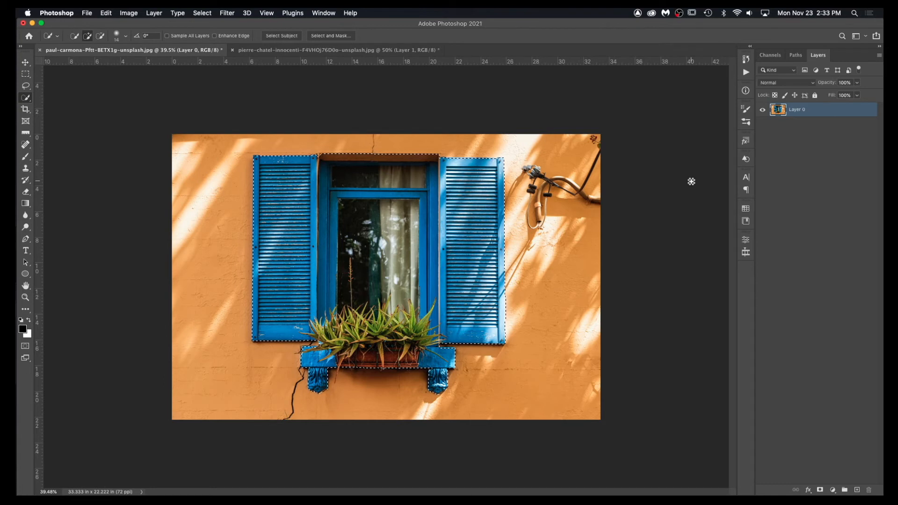
Add an empty Layer 1, paste the window and shutters into it, and verify by toggling Layer 0's visibility
left_click(857, 490)
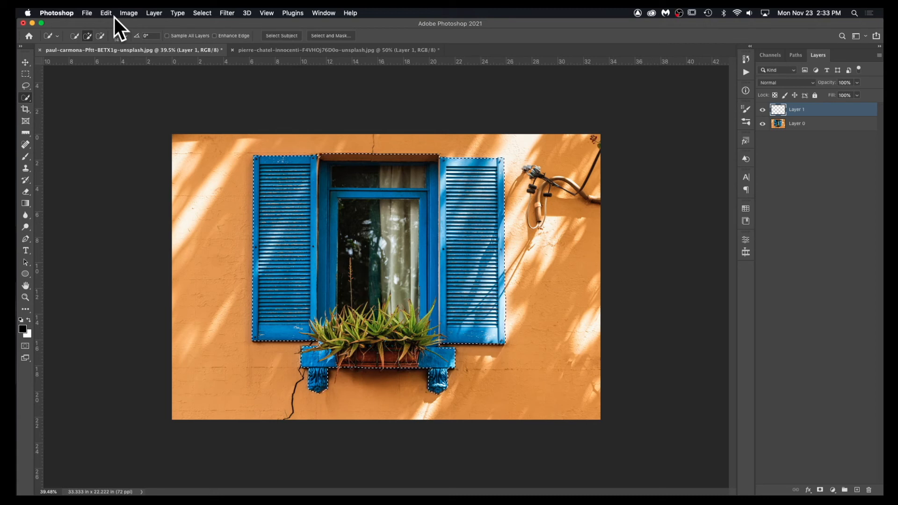
key("ctrl+v")
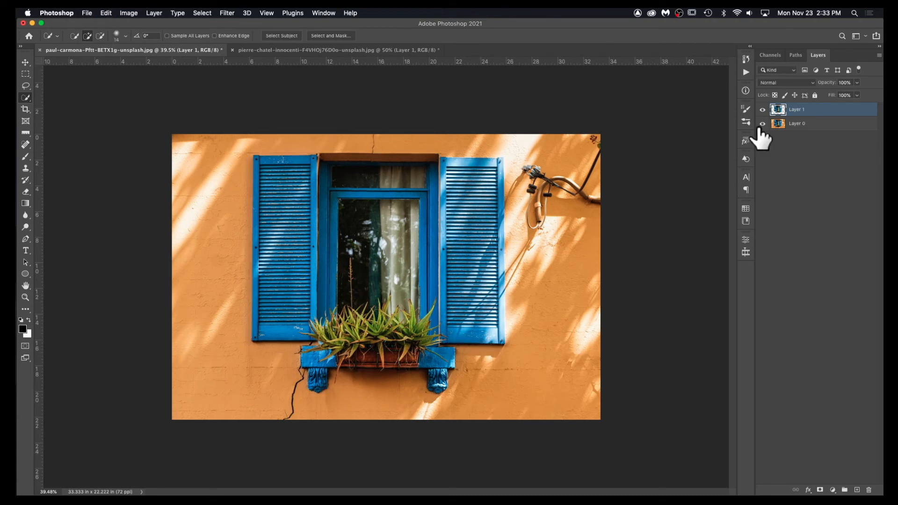
left_click(762, 124)
left_click(763, 124)
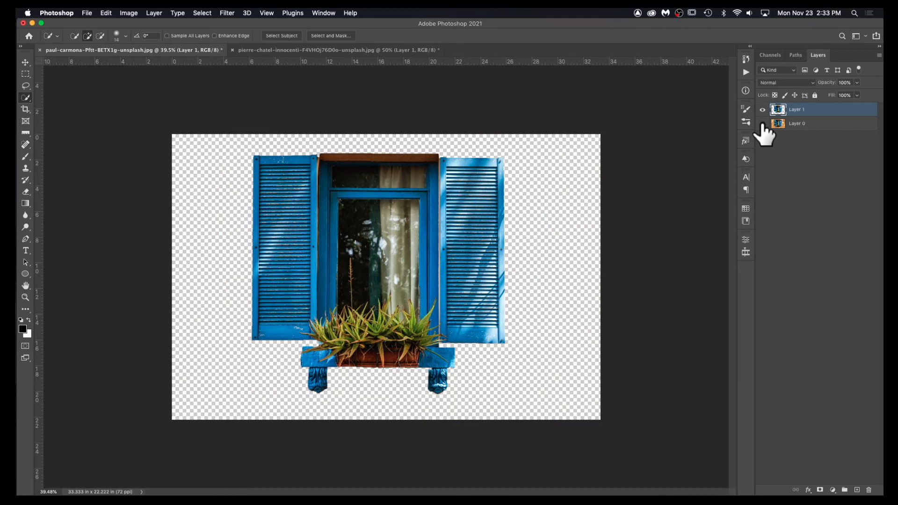
left_click(762, 124)
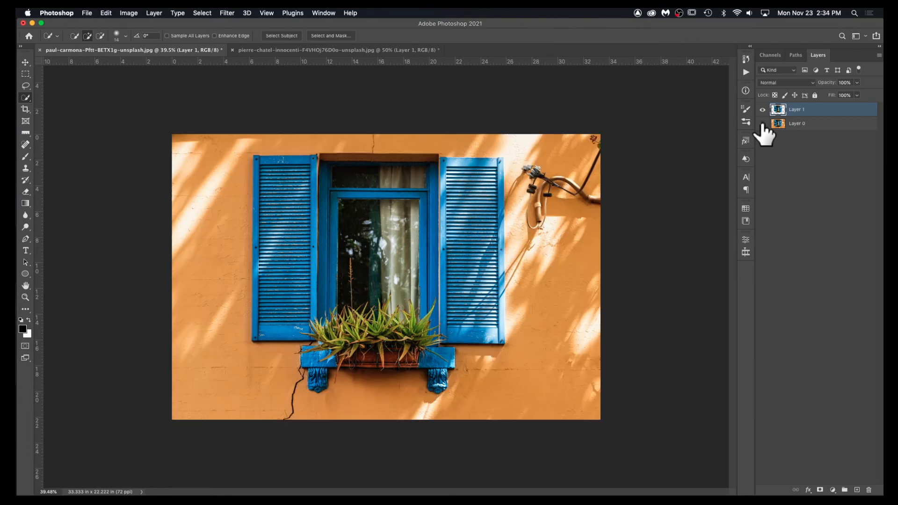